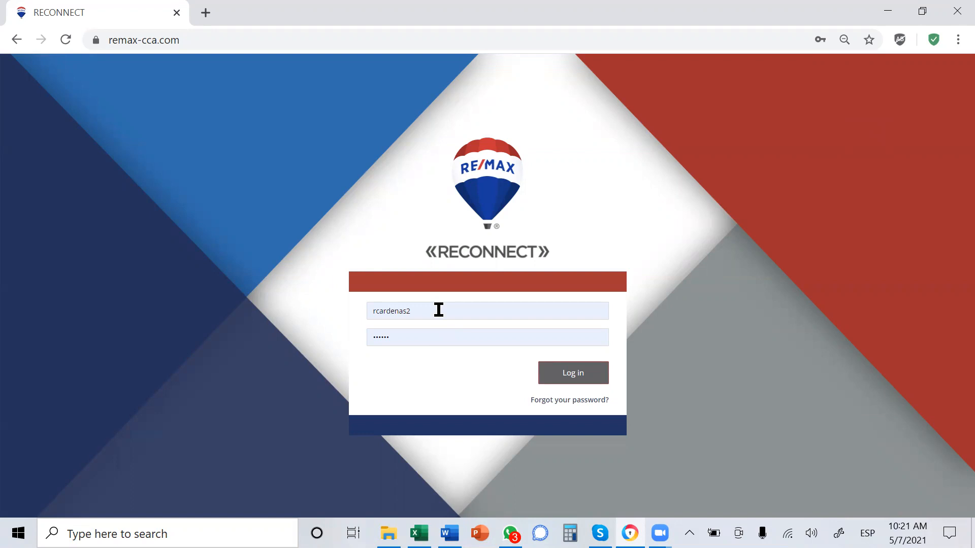
- Log in to RECONNECT with the prefilled credentials and open the form for adding a buyer
{"action": "left_click", "coordinate": [555, 385]}
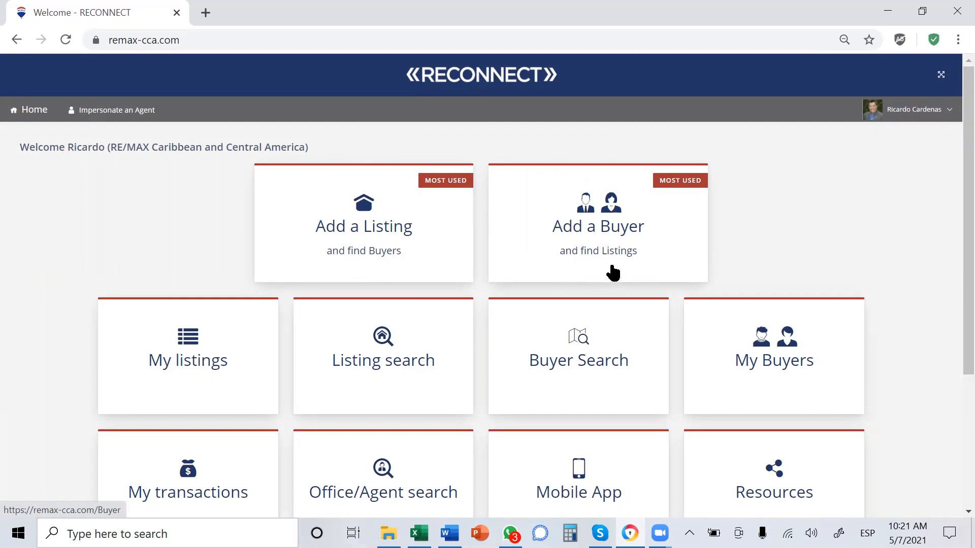
{"action": "left_click", "coordinate": [654, 227]}
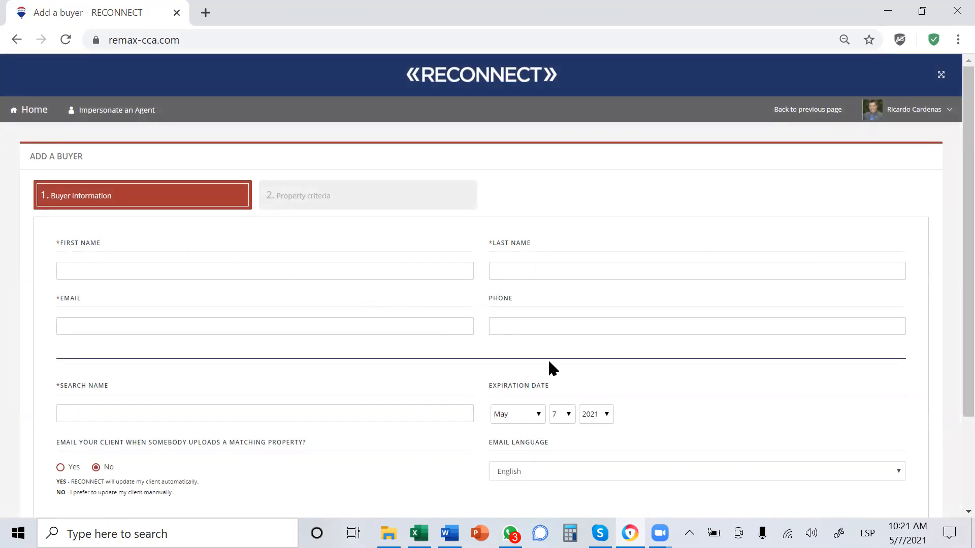
- Fill in the buyer's first name and last name in the buyer information section
{"action": "scroll", "coordinate": [549, 363], "scroll_direction": "down", "scroll_amount": 2}
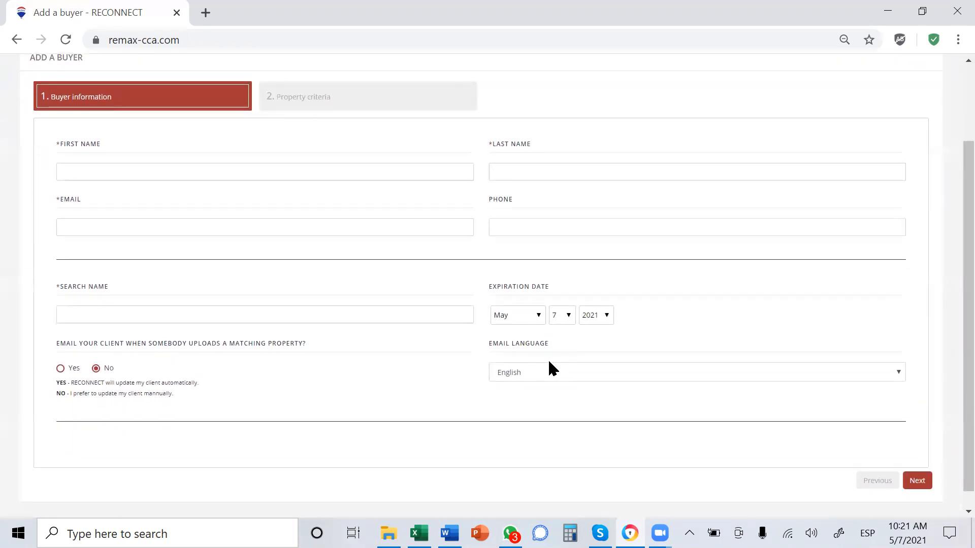
{"action": "left_click", "coordinate": [215, 166]}
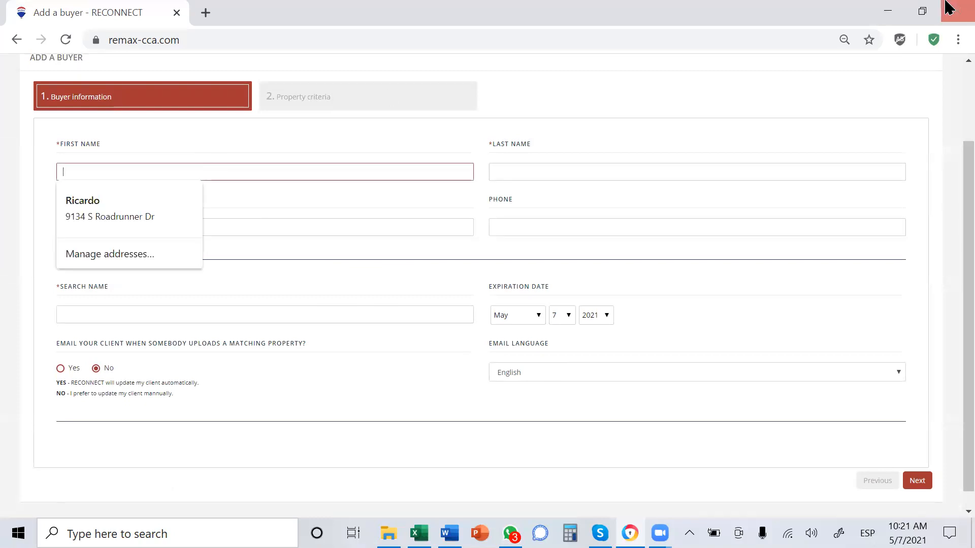
{"action": "type", "text": "John"}
{"action": "key", "text": "Tab"}
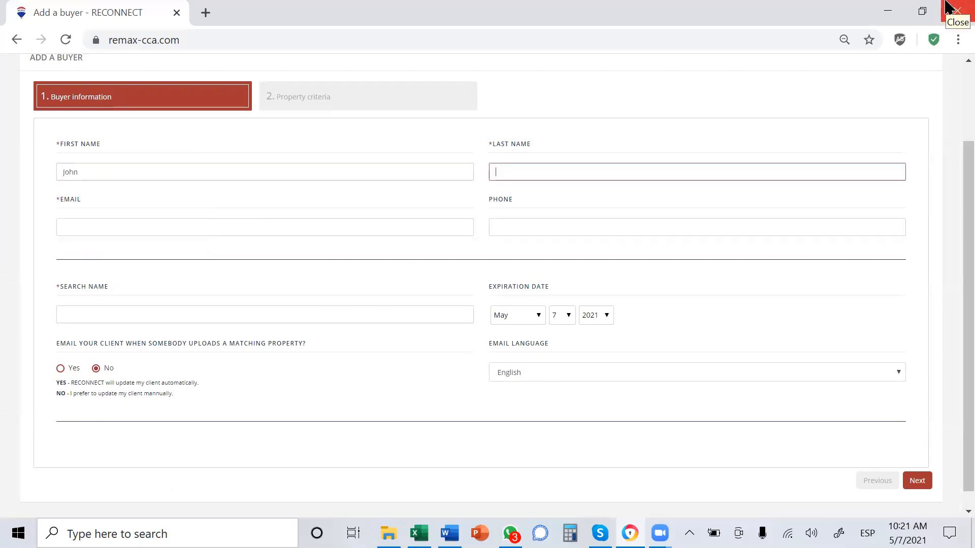
{"action": "type", "text": "Doe"}
{"action": "key", "text": "Tab"}
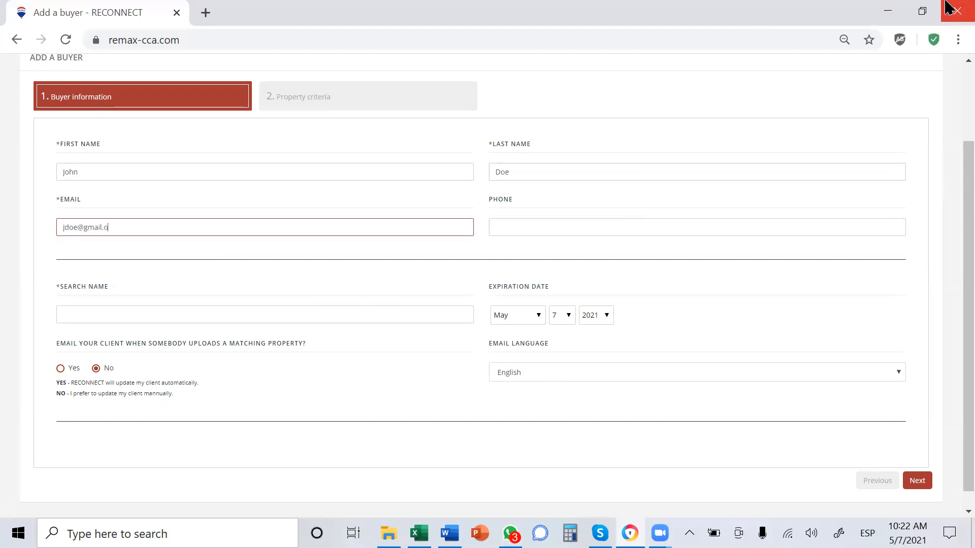
- Enter the buyer's email address, correcting its ending, and fill in the phone number
{"action": "key", "text": "Tab"}
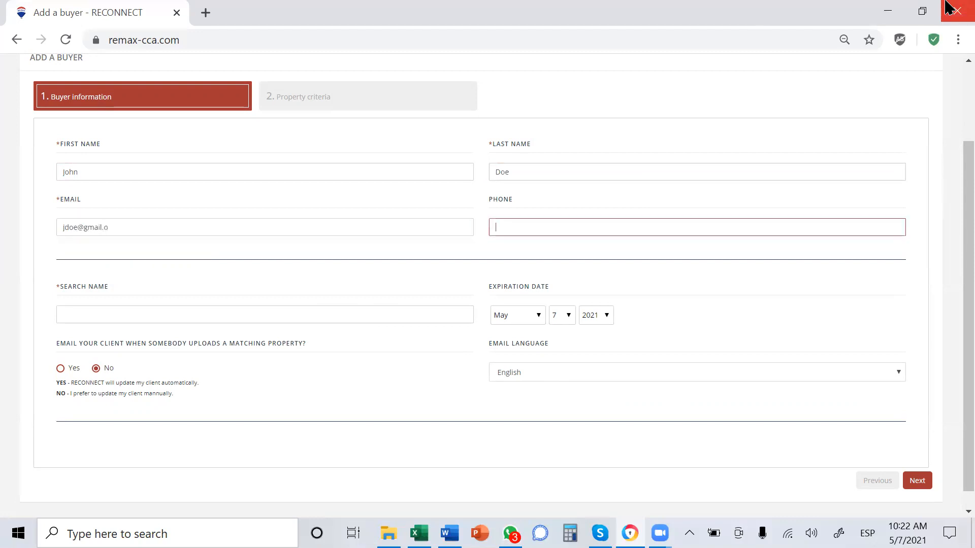
{"action": "left_click", "coordinate": [418, 227]}
{"action": "key", "text": "BackSpace"}
{"action": "type", "text": "com"}
{"action": "key", "text": "Tab"}
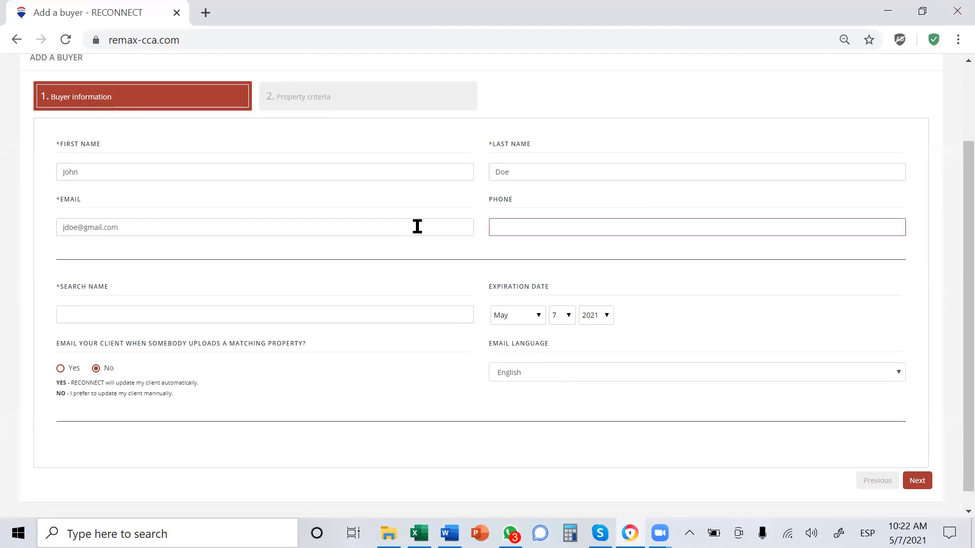
{"action": "type", "text": "7898 789879 8978897"}
- Name the search with the buyer's initial, surname and the number 1, and set the expiration month to August
{"action": "left_click", "coordinate": [265, 314]}
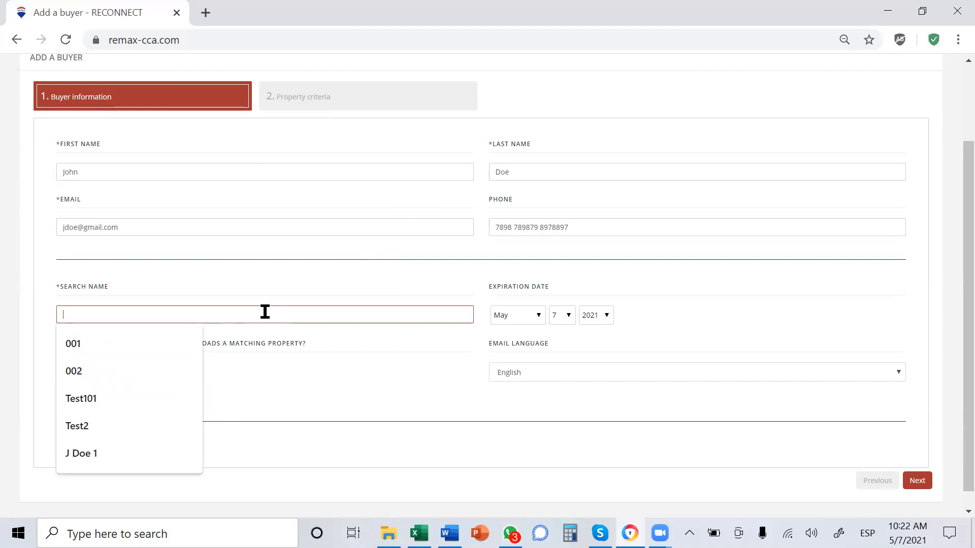
{"action": "type", "text": "J"}
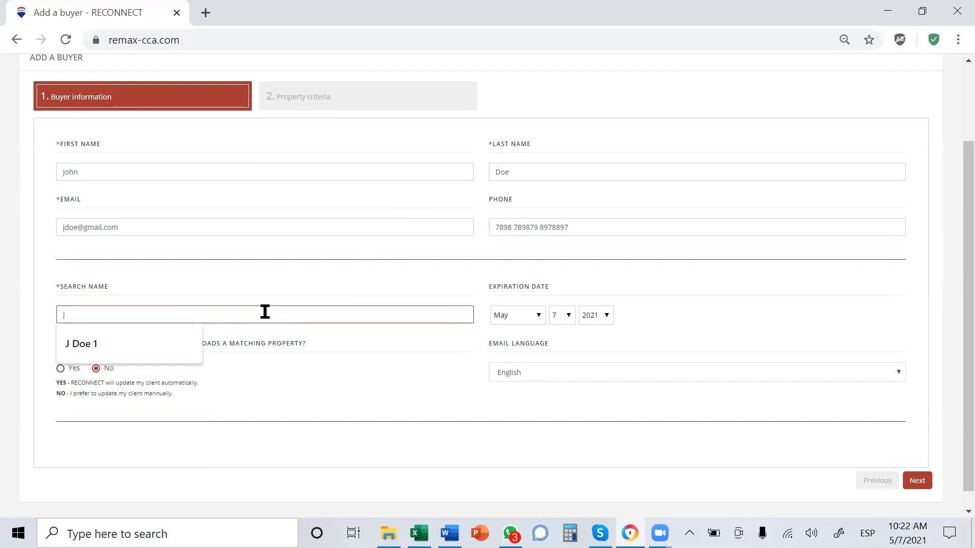
{"action": "type", "text": " Doe 1"}
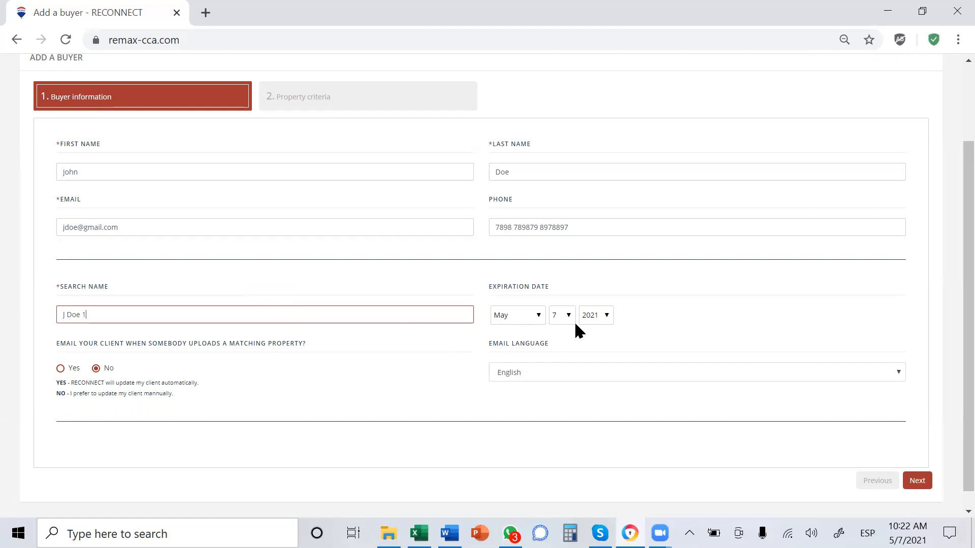
{"action": "left_click", "coordinate": [541, 314]}
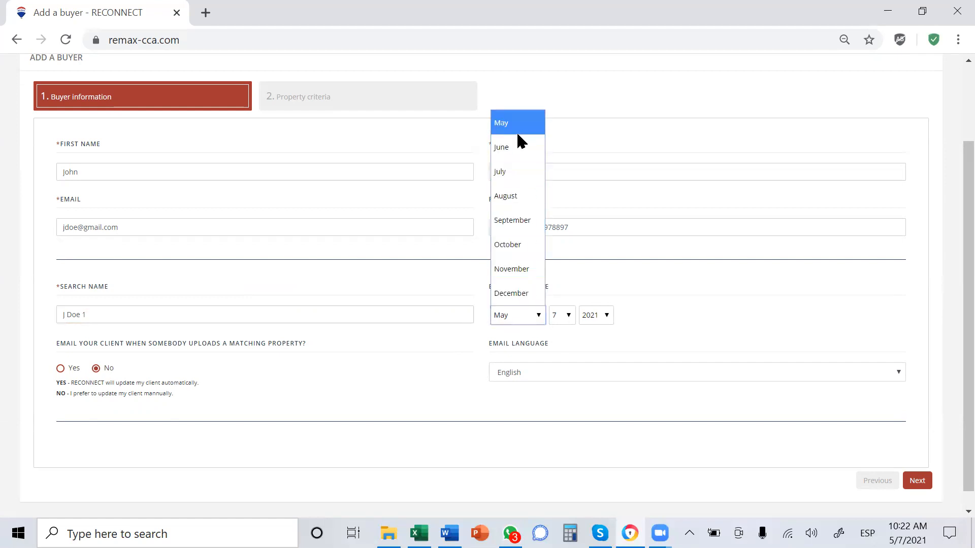
{"action": "left_click", "coordinate": [529, 196]}
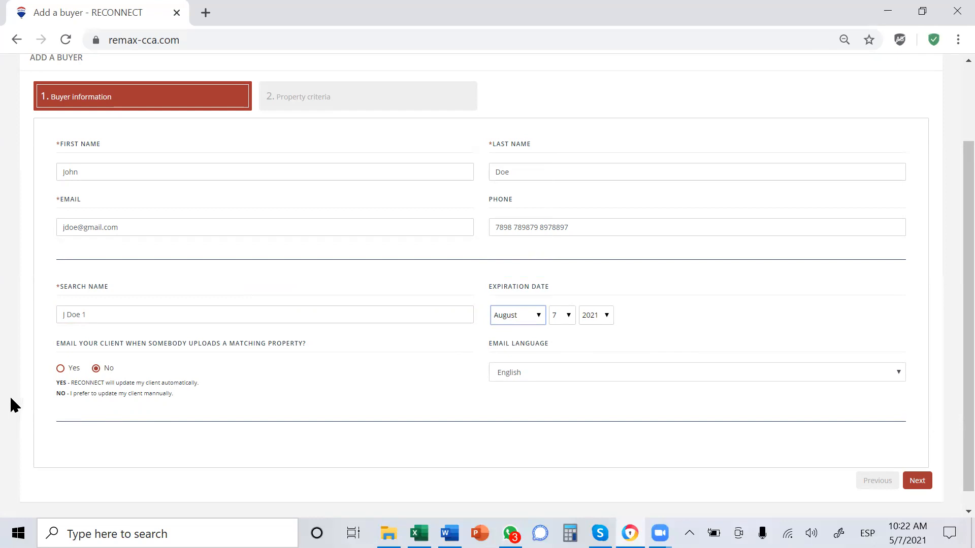
- Review the Yes and No choices for automatic client emails and the available email languages
{"action": "left_click_drag", "start_coordinate": [54, 341], "coordinate": [315, 346]}
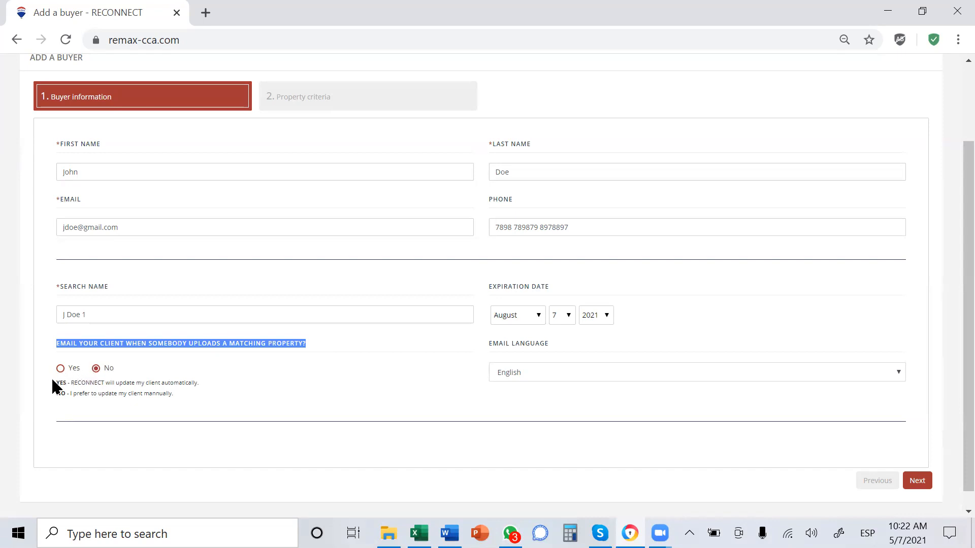
{"action": "left_click_drag", "start_coordinate": [57, 378], "coordinate": [222, 386]}
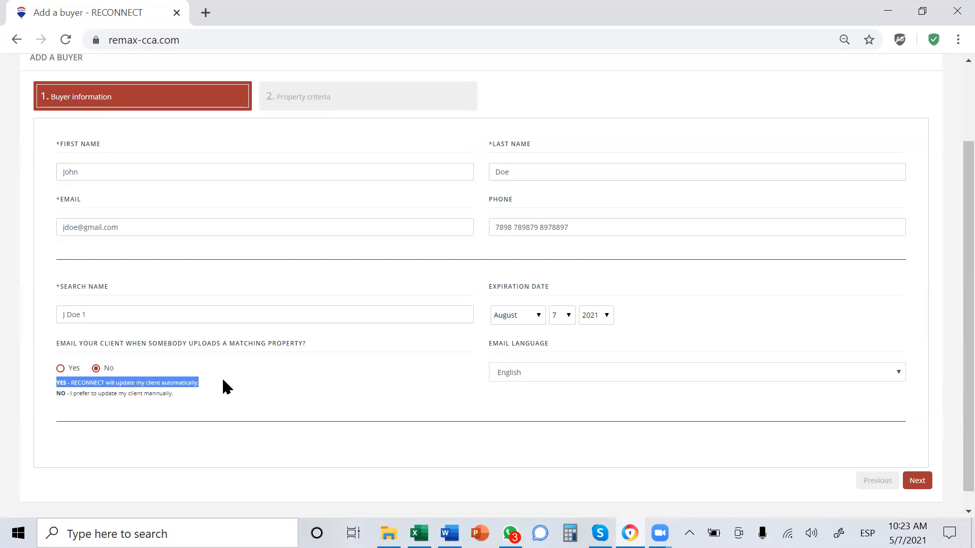
{"action": "left_click_drag", "start_coordinate": [57, 394], "coordinate": [198, 399]}
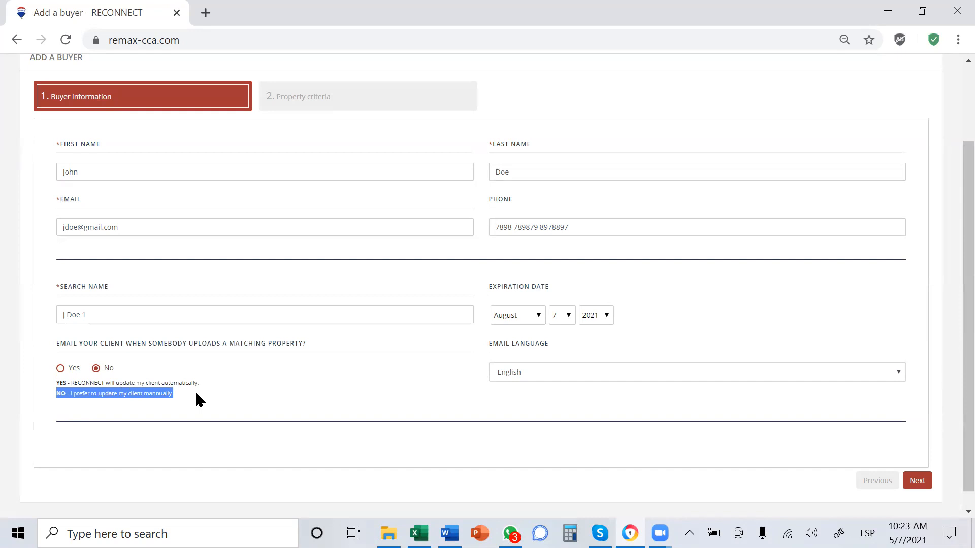
{"action": "left_click", "coordinate": [460, 369]}
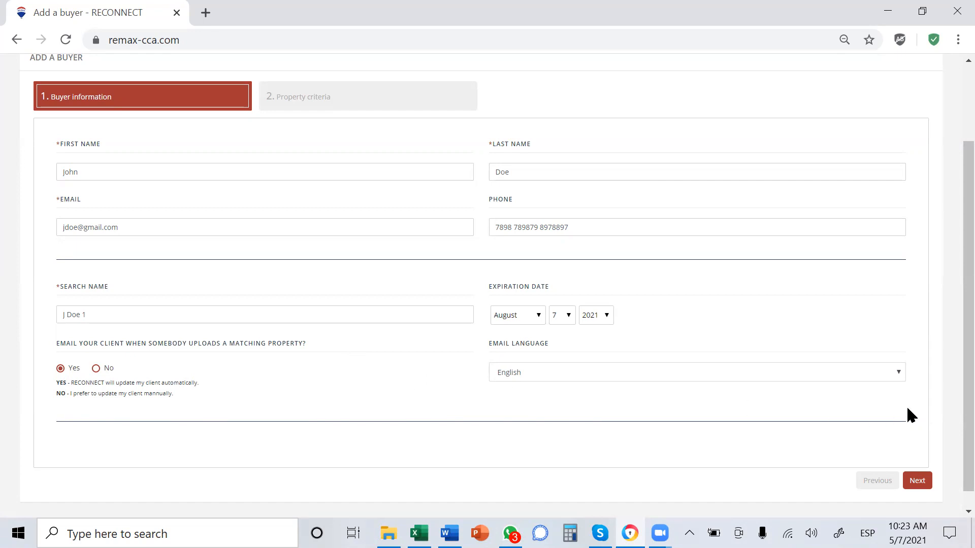
{"action": "left_click", "coordinate": [901, 378]}
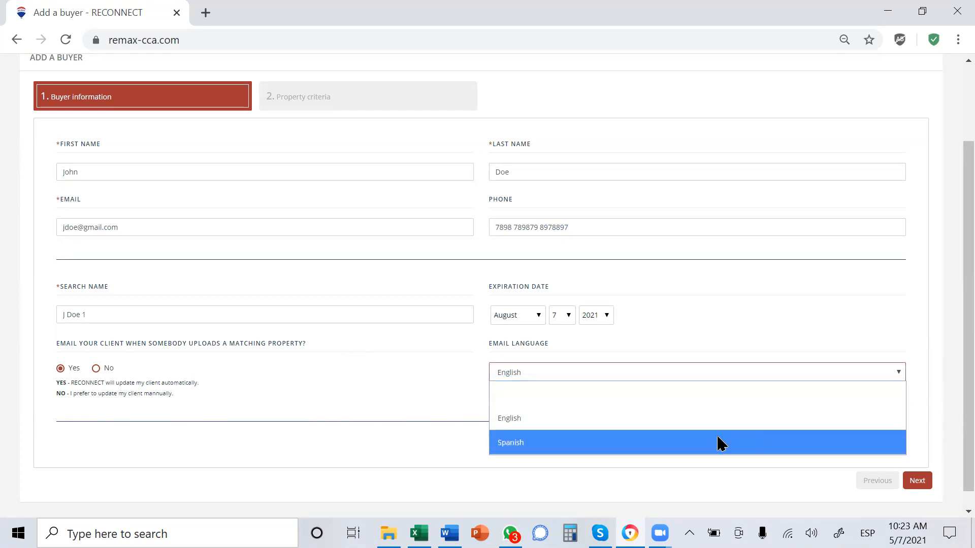
{"action": "left_click", "coordinate": [765, 330]}
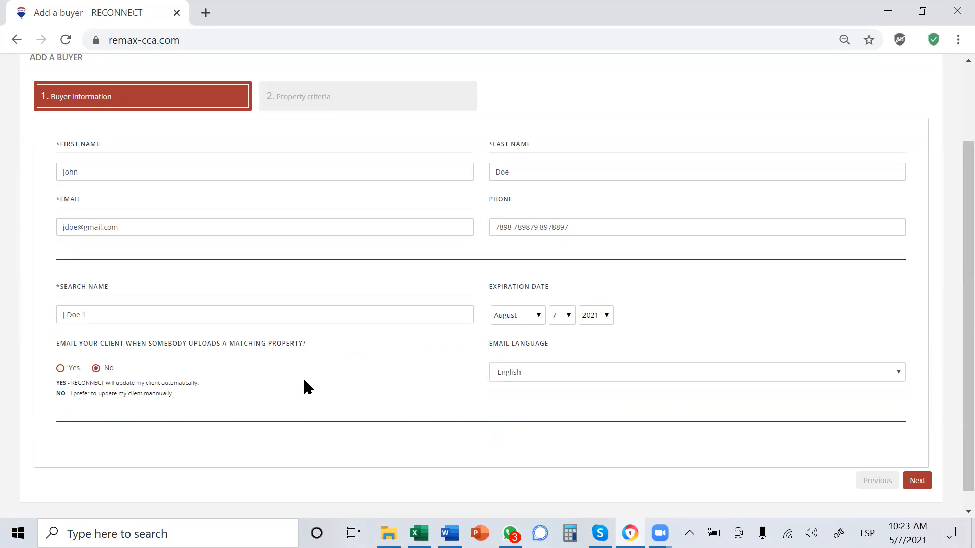
- Continue from the buyer information to the property criteria and look over the available search fields
{"action": "left_click", "coordinate": [911, 486]}
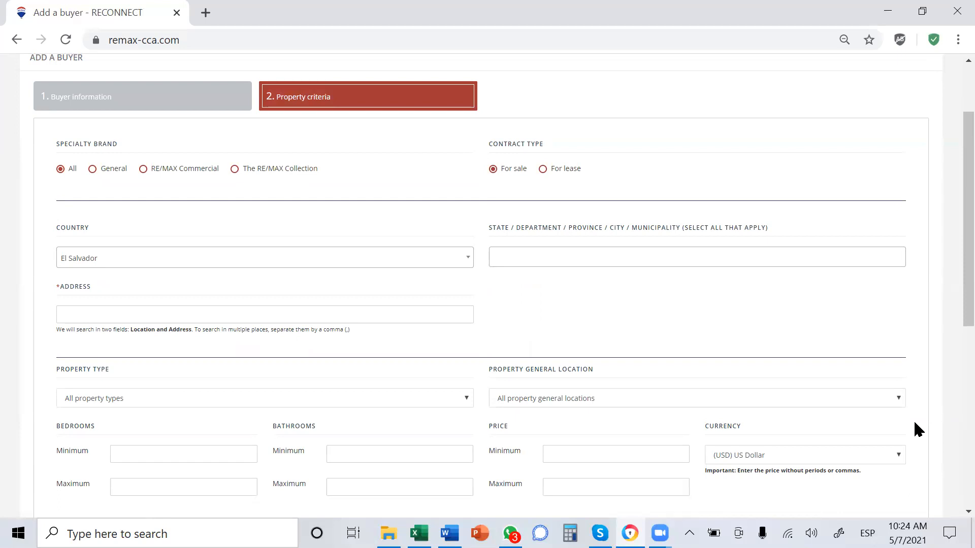
{"action": "scroll", "coordinate": [914, 422], "scroll_direction": "down", "scroll_amount": 2}
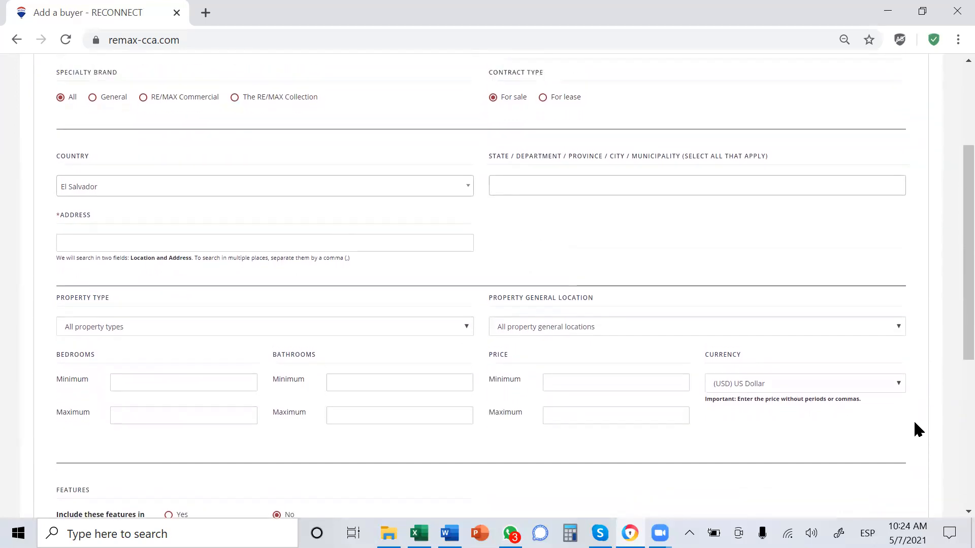
{"action": "scroll", "coordinate": [914, 423], "scroll_direction": "up", "scroll_amount": 2}
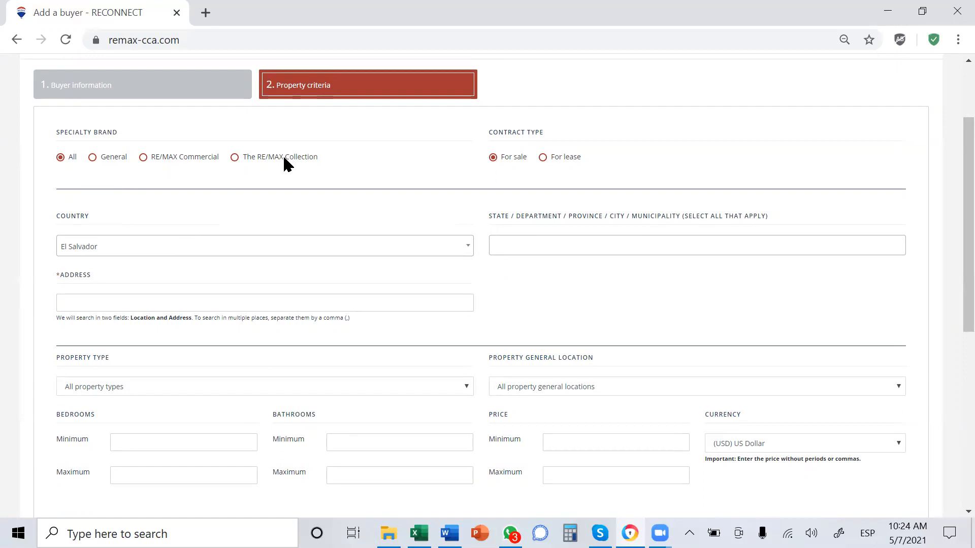
- Try the General specialty brand and the For lease contract type, and restore All and For sale
{"action": "left_click", "coordinate": [93, 157]}
{"action": "left_click", "coordinate": [61, 157]}
{"action": "left_click_drag", "start_coordinate": [489, 133], "coordinate": [561, 134]}
{"action": "left_click", "coordinate": [542, 158]}
{"action": "left_click", "coordinate": [492, 158]}
- Check the state and municipality choices for El Salvador without selecting any, and enter Santa Ana as the search address
{"action": "left_click", "coordinate": [740, 240]}
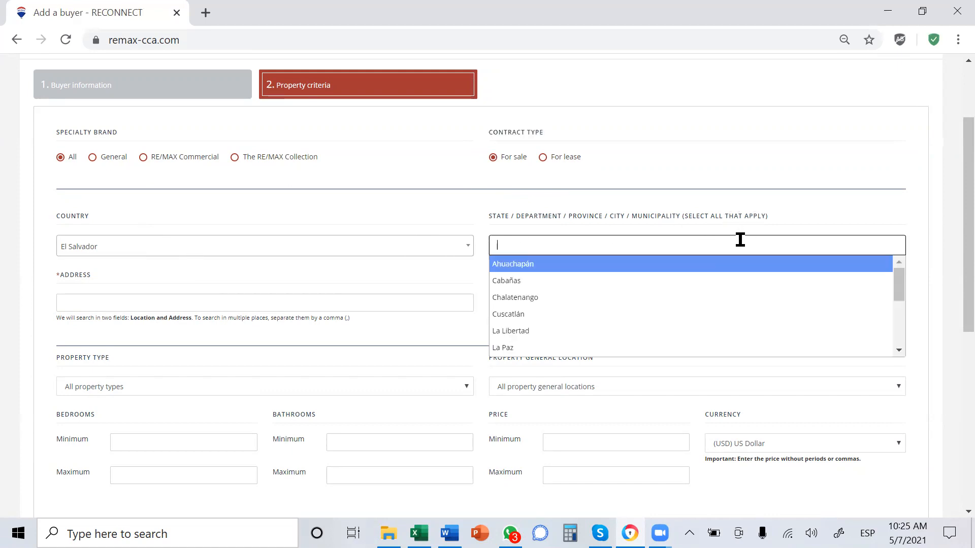
{"action": "left_click", "coordinate": [802, 212]}
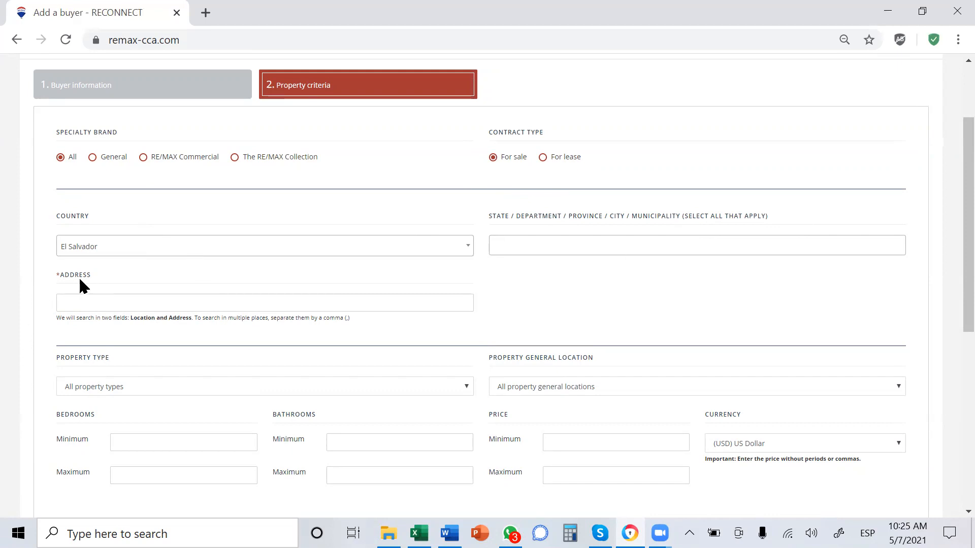
{"action": "left_click", "coordinate": [62, 300]}
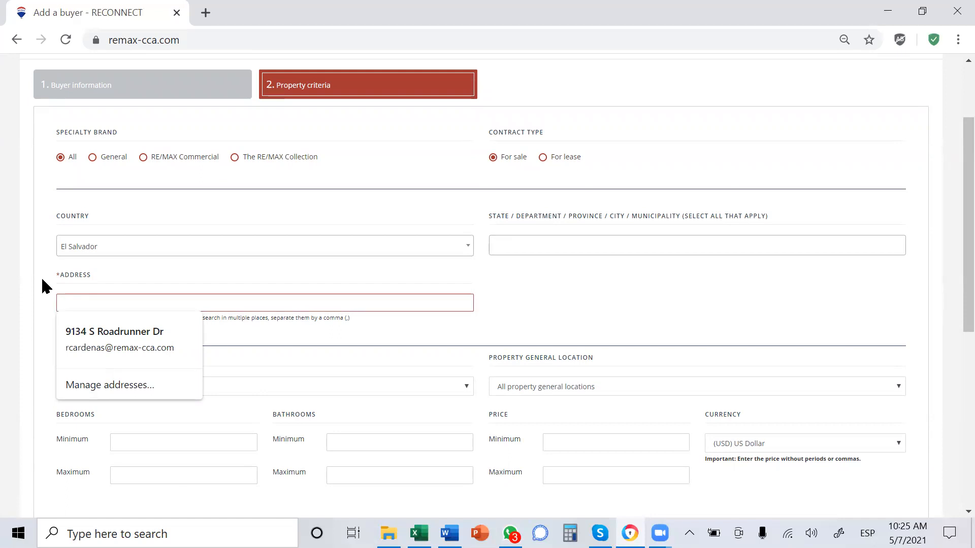
{"action": "type", "text": "Sa"}
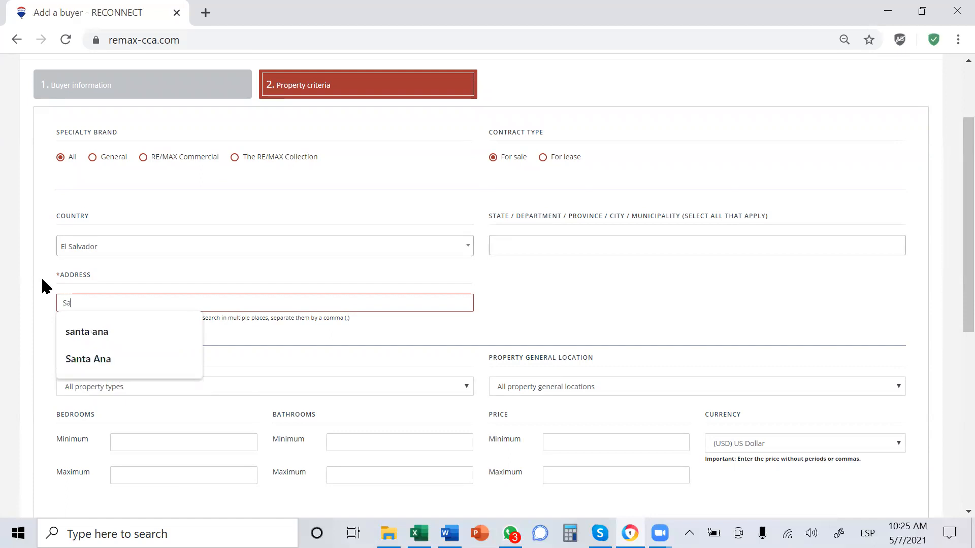
{"action": "type", "text": "nta Ana"}
{"action": "left_click", "coordinate": [41, 286]}
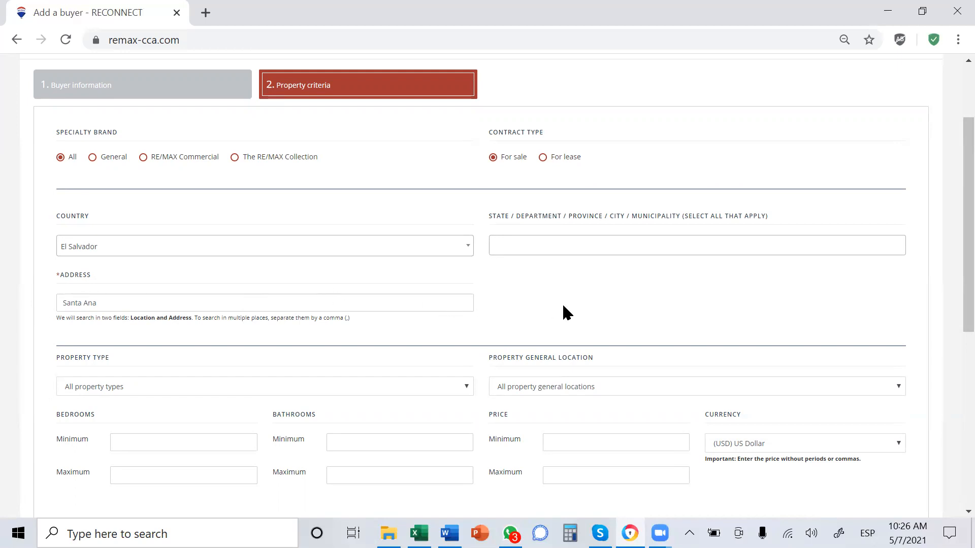
- Examine the available property types and property general locations without changing either selection
{"action": "scroll", "coordinate": [563, 306], "scroll_direction": "down", "scroll_amount": 4}
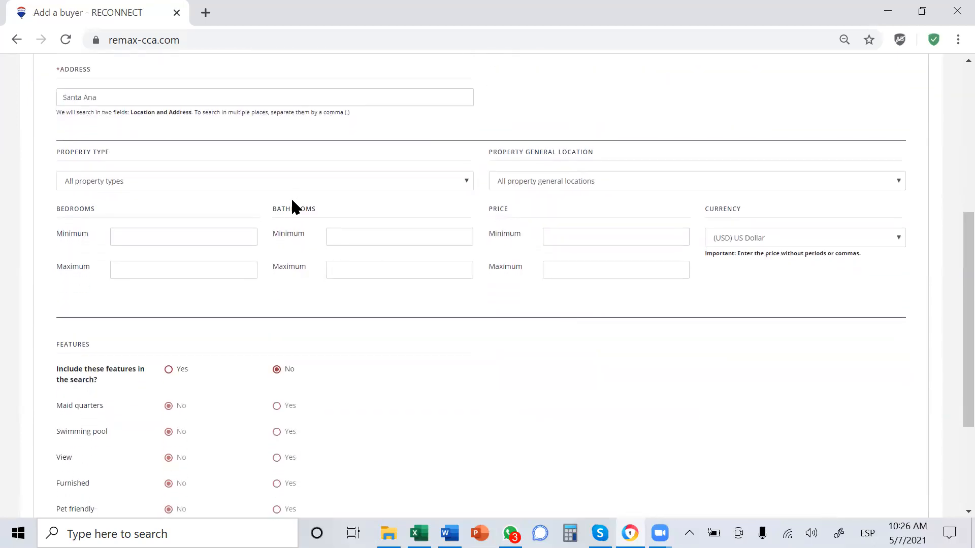
{"action": "left_click", "coordinate": [321, 183]}
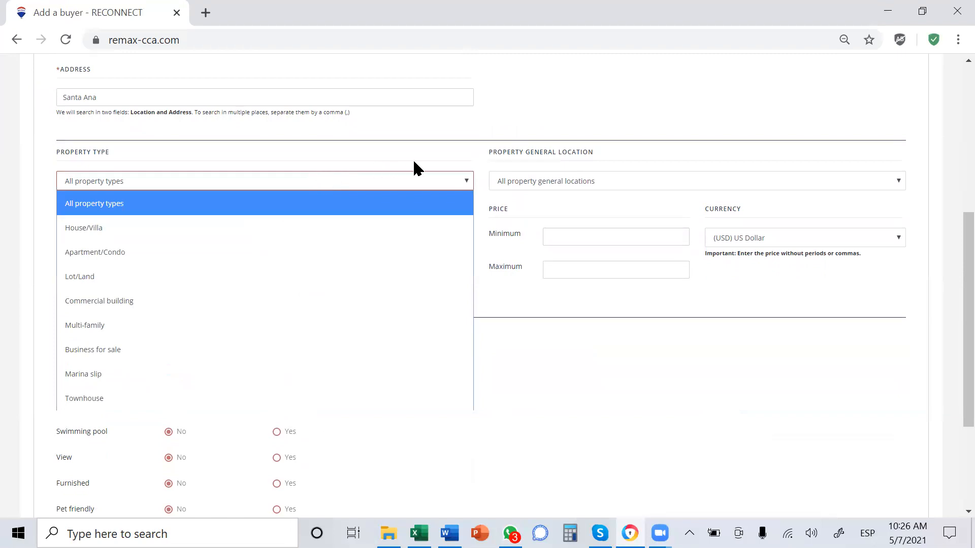
{"action": "left_click", "coordinate": [461, 147]}
{"action": "left_click", "coordinate": [595, 185]}
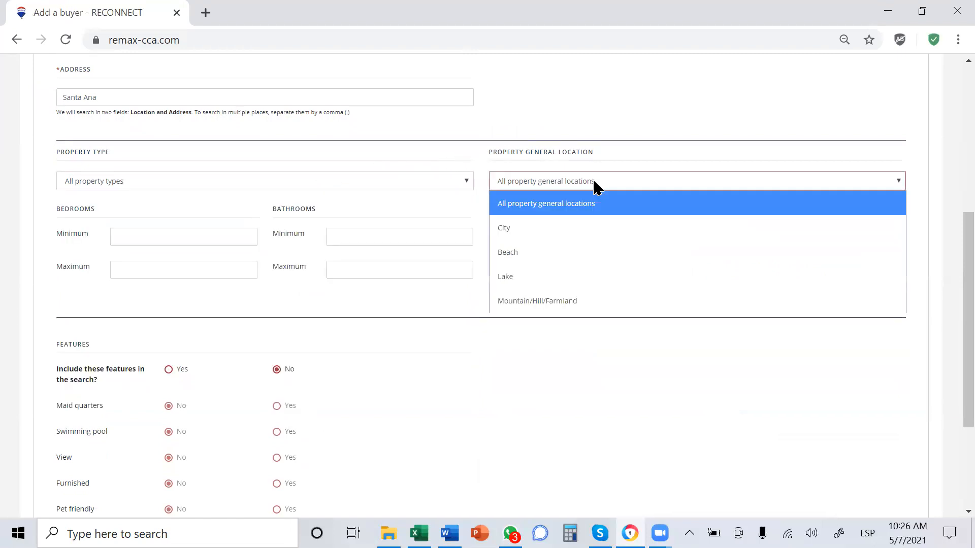
{"action": "left_click", "coordinate": [603, 150]}
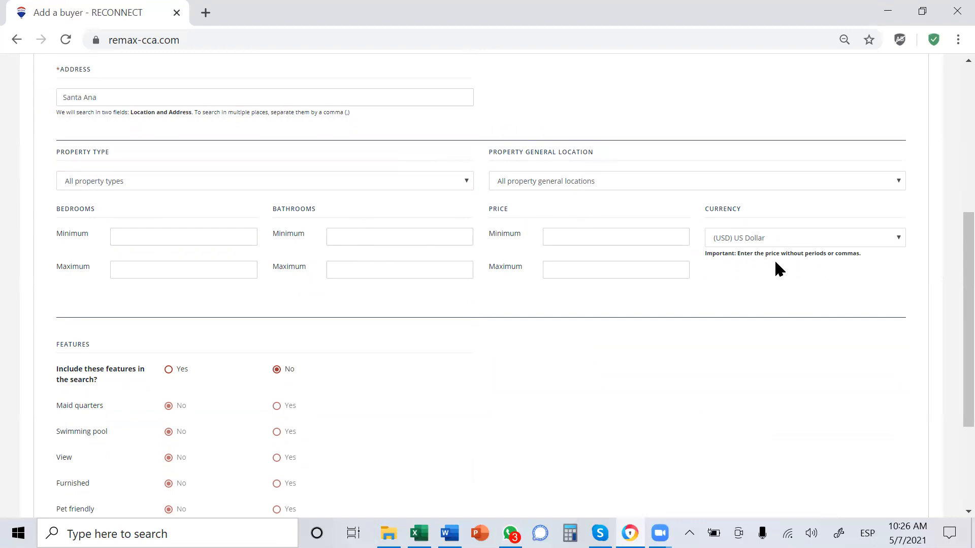
- Save the buyer with the optional features excluded from the search, and look through the matching property listings
{"action": "scroll", "coordinate": [568, 389], "scroll_direction": "down", "scroll_amount": 3}
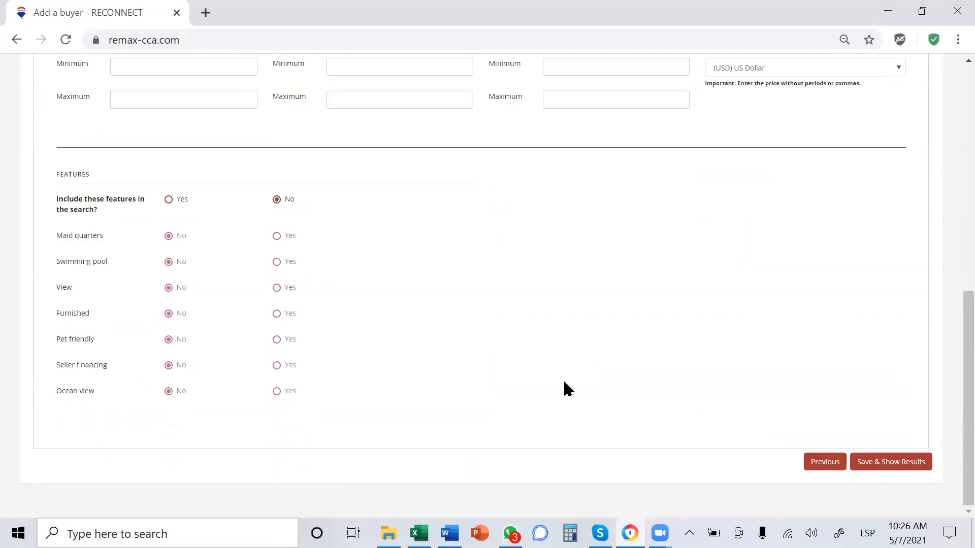
{"action": "double_click", "coordinate": [61, 174]}
{"action": "left_click", "coordinate": [881, 469]}
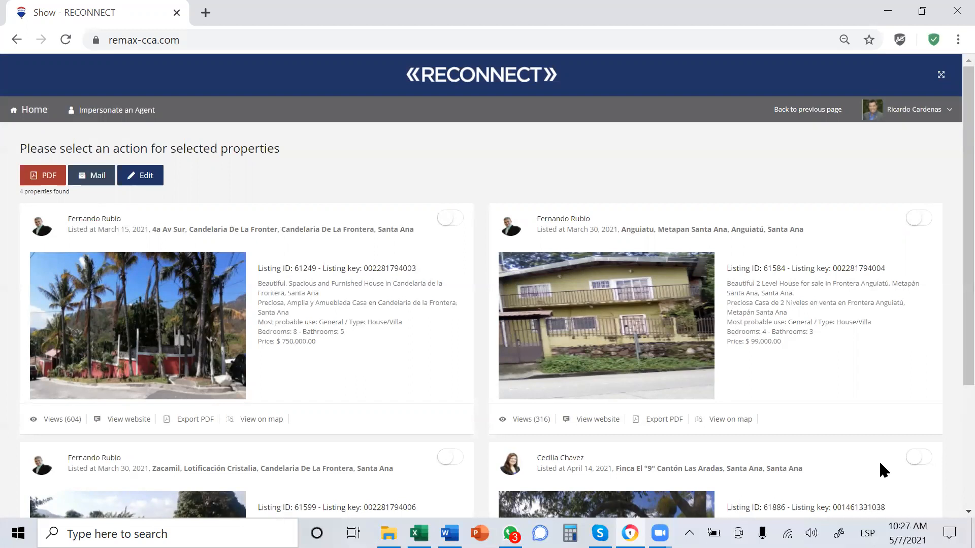
{"action": "scroll", "coordinate": [879, 463], "scroll_direction": "down", "scroll_amount": 3}
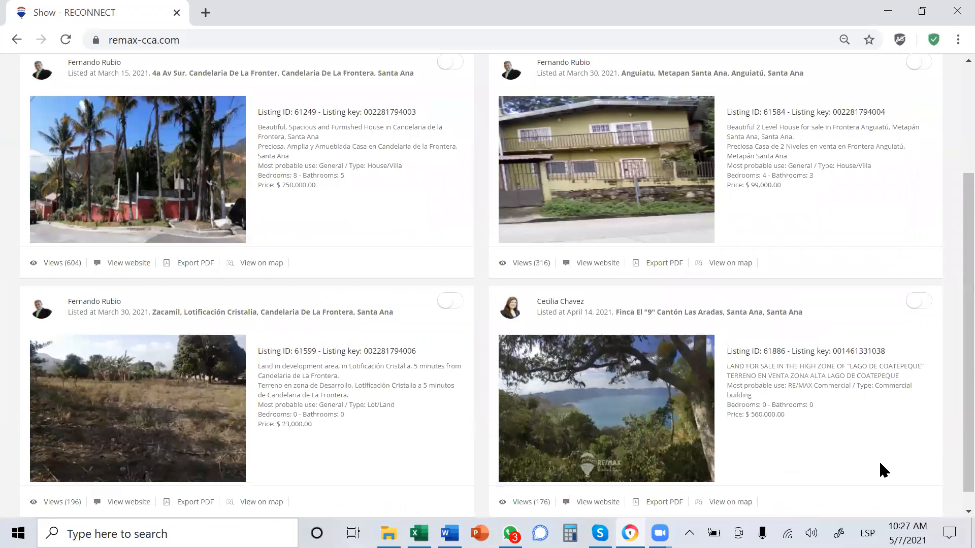
{"action": "scroll", "coordinate": [879, 459], "scroll_direction": "up", "scroll_amount": 2}
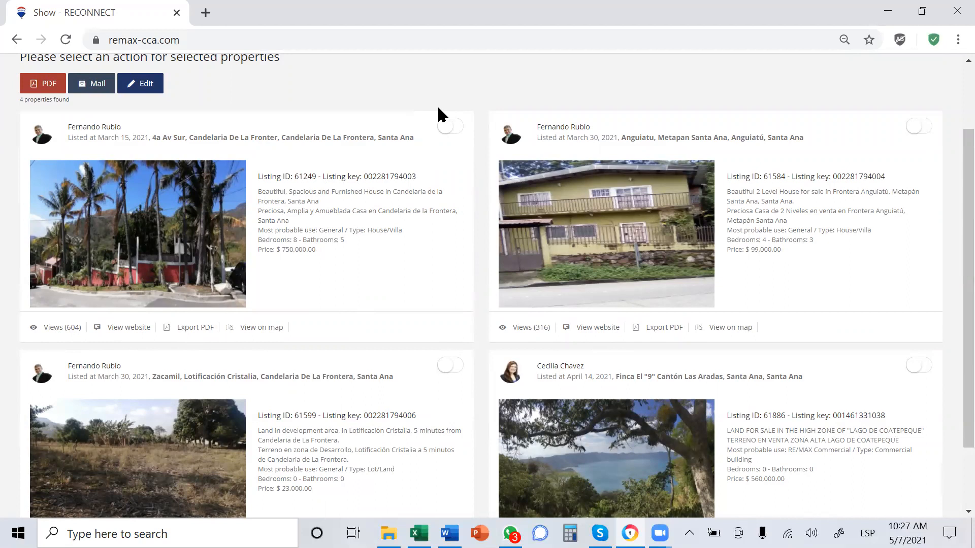
- Select the Candelaria de la Frontera house and the two-level Anguiatú house among the matching listings
{"action": "scroll", "coordinate": [464, 154], "scroll_direction": "up", "scroll_amount": 2}
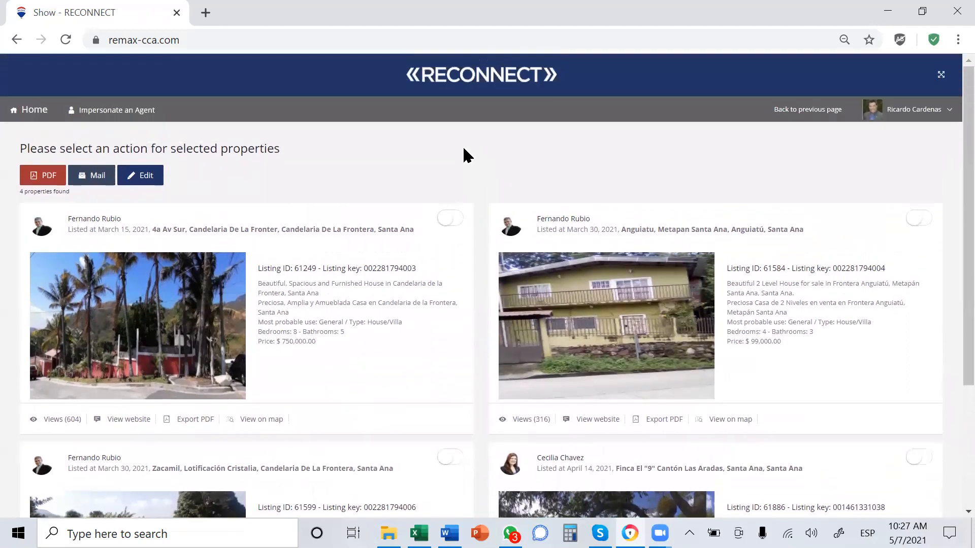
{"action": "left_click", "coordinate": [457, 223]}
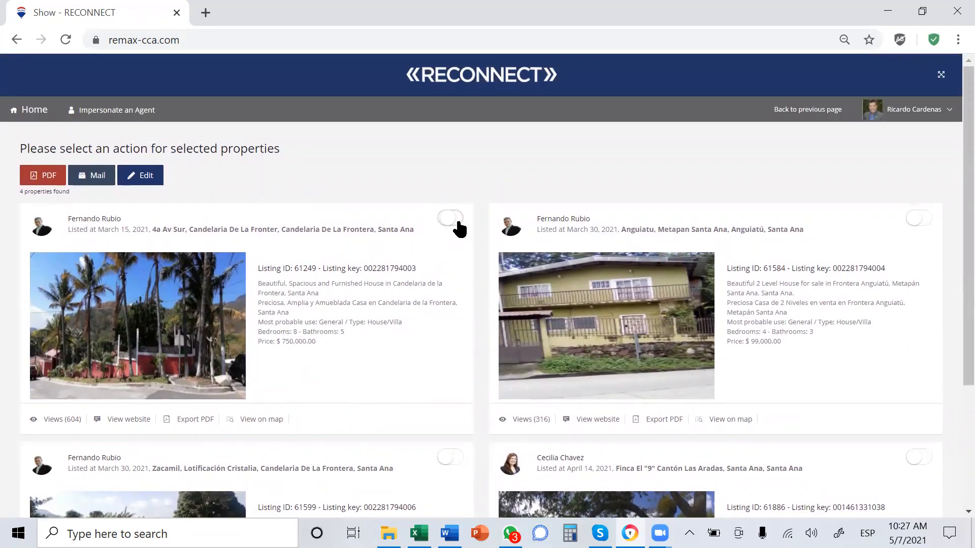
{"action": "left_click", "coordinate": [920, 222]}
{"action": "scroll", "coordinate": [475, 308], "scroll_direction": "down", "scroll_amount": 2}
{"action": "scroll", "coordinate": [475, 307], "scroll_direction": "up", "scroll_amount": 2}
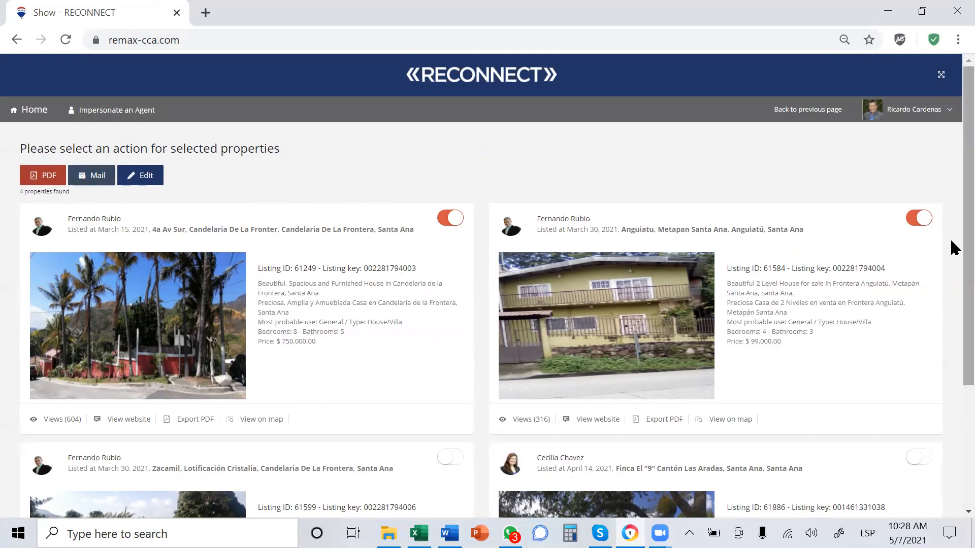
- Preview the email for the two selected properties, checking its subject, message, listings and agent signature, and close it without sending
{"action": "left_click", "coordinate": [81, 179]}
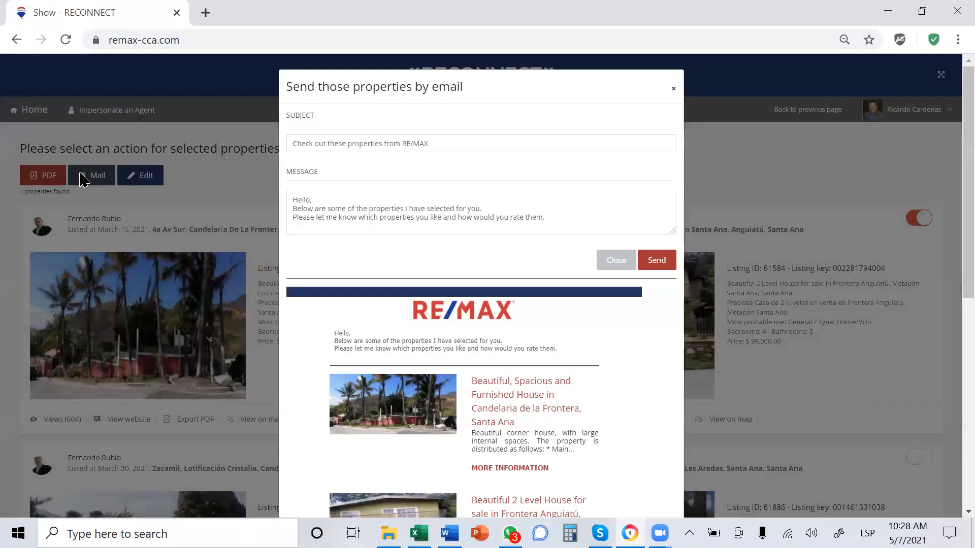
{"action": "left_click", "coordinate": [365, 144]}
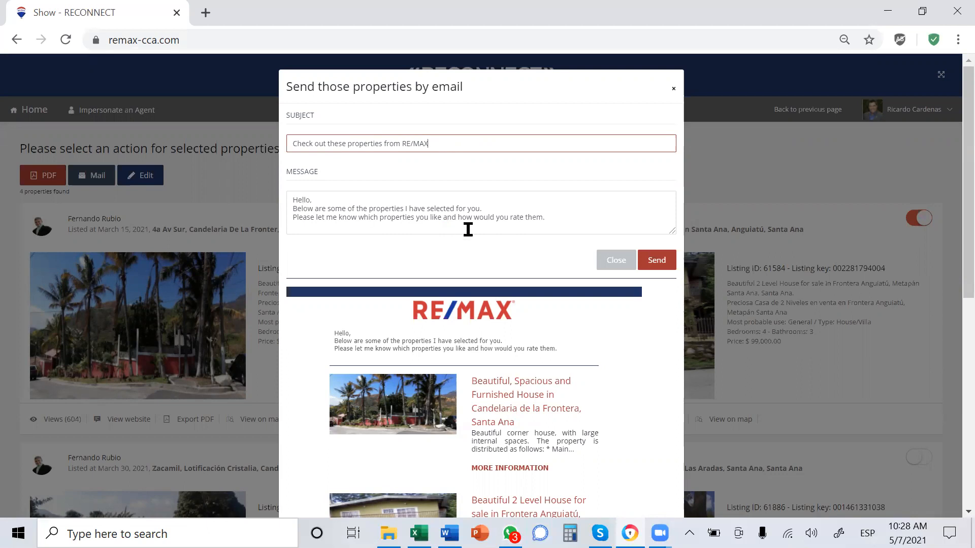
{"action": "scroll", "coordinate": [543, 263], "scroll_direction": "down", "scroll_amount": 6}
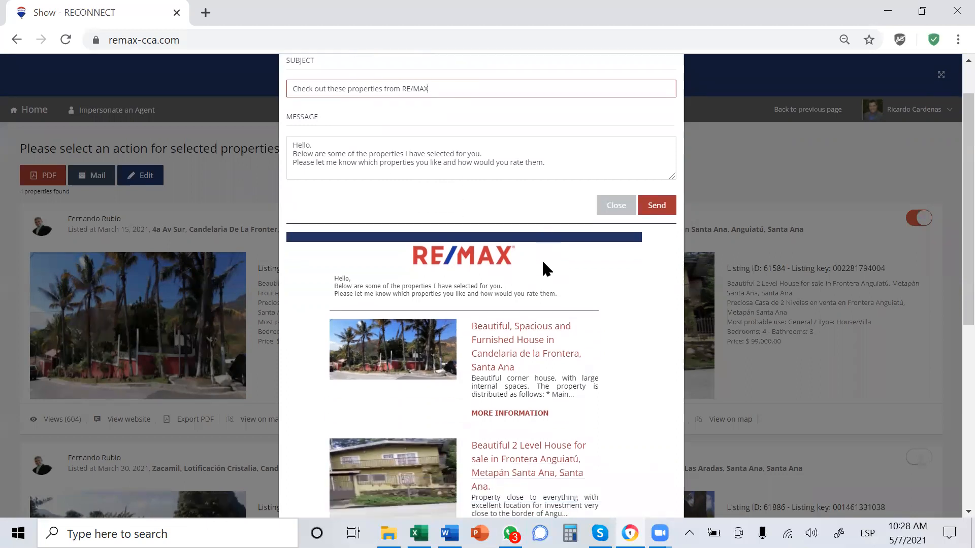
{"action": "scroll", "coordinate": [543, 266], "scroll_direction": "down", "scroll_amount": 2}
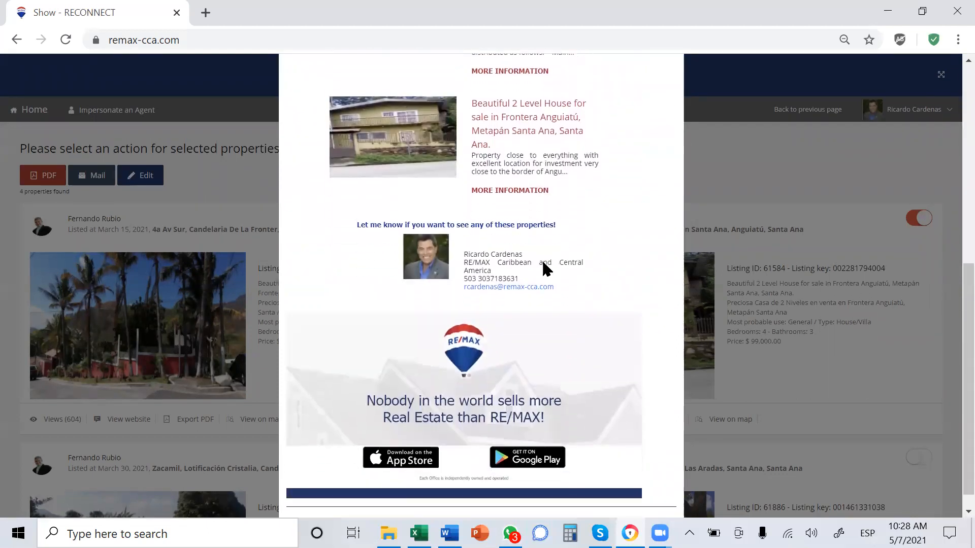
{"action": "scroll", "coordinate": [674, 325], "scroll_direction": "up", "scroll_amount": 10}
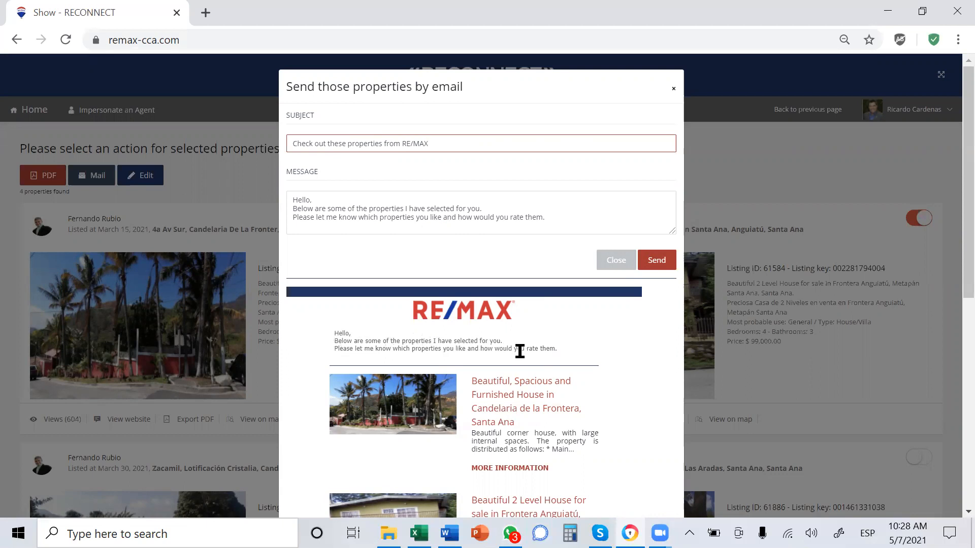
{"action": "scroll", "coordinate": [519, 350], "scroll_direction": "down", "scroll_amount": 3}
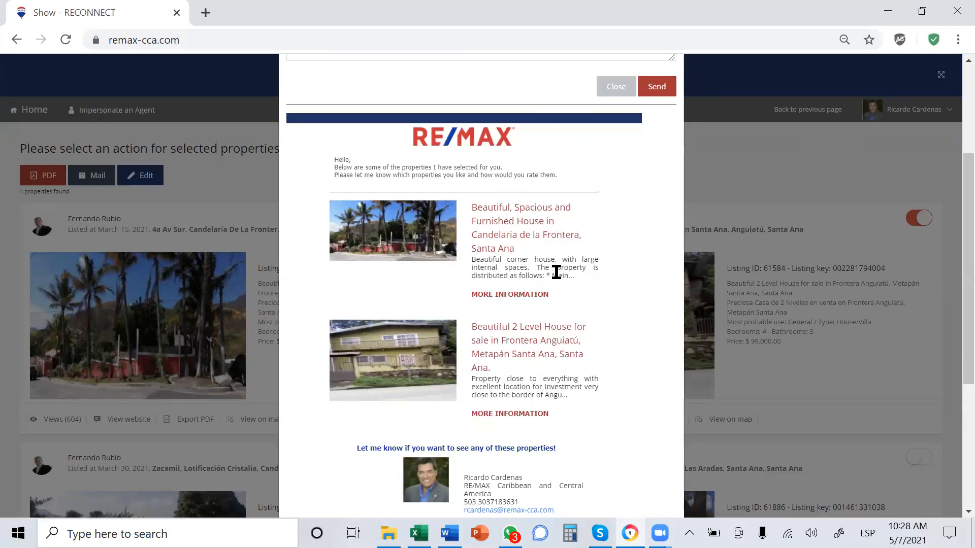
{"action": "scroll", "coordinate": [579, 376], "scroll_direction": "down", "scroll_amount": 2}
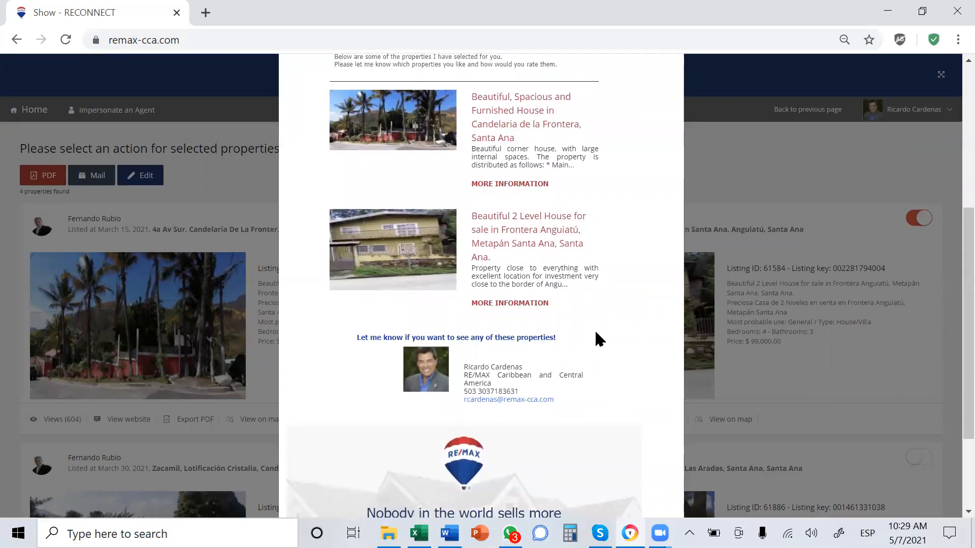
{"action": "scroll", "coordinate": [595, 333], "scroll_direction": "up", "scroll_amount": 2}
{"action": "scroll", "coordinate": [595, 333], "scroll_direction": "up", "scroll_amount": 4}
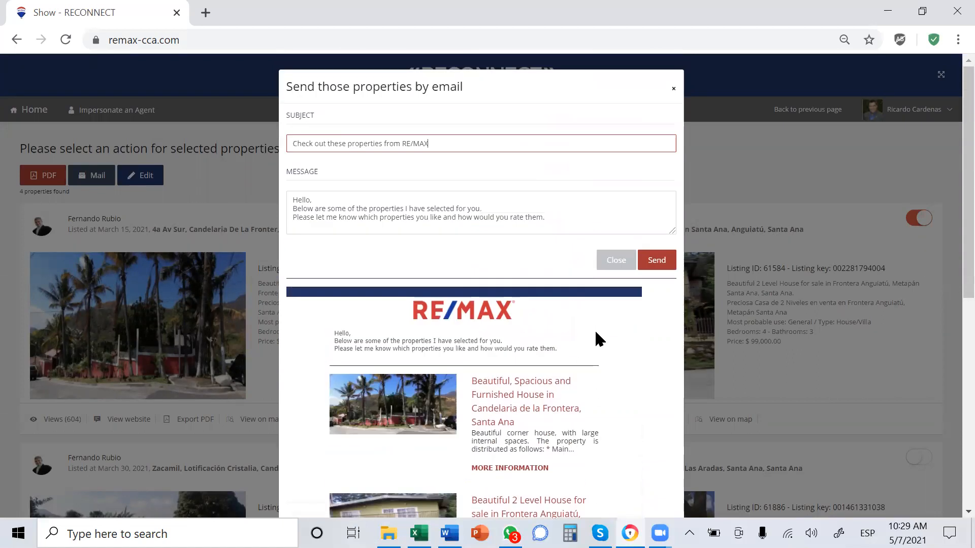
{"action": "left_click", "coordinate": [671, 89]}
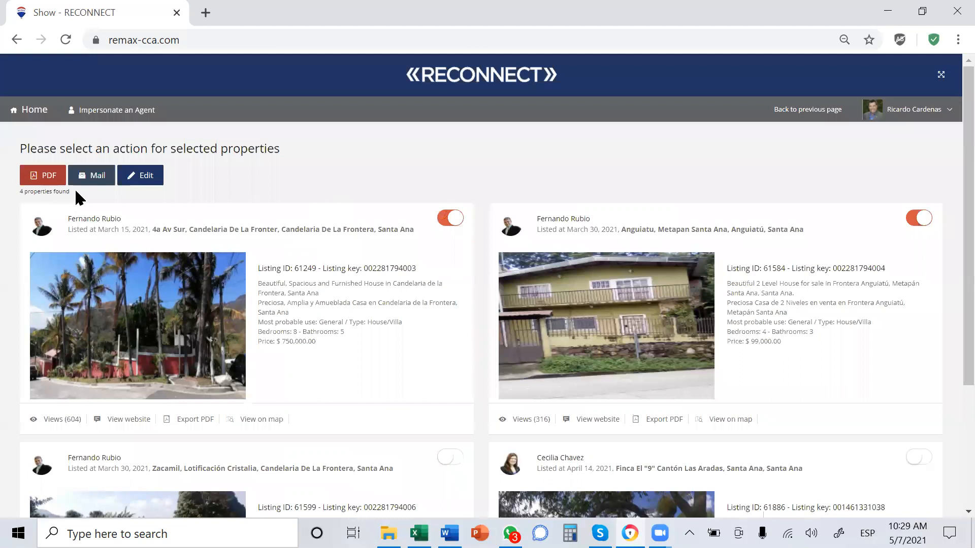
- Open the buyer's record for editing, review the buyer information and search settings, and return to the matching listings
{"action": "left_click", "coordinate": [153, 175]}
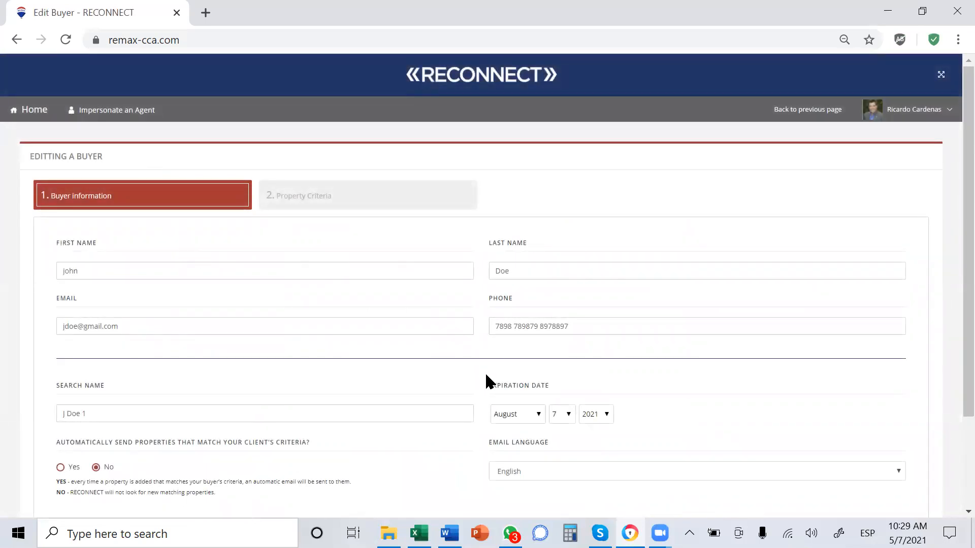
{"action": "scroll", "coordinate": [485, 384], "scroll_direction": "down", "scroll_amount": 3}
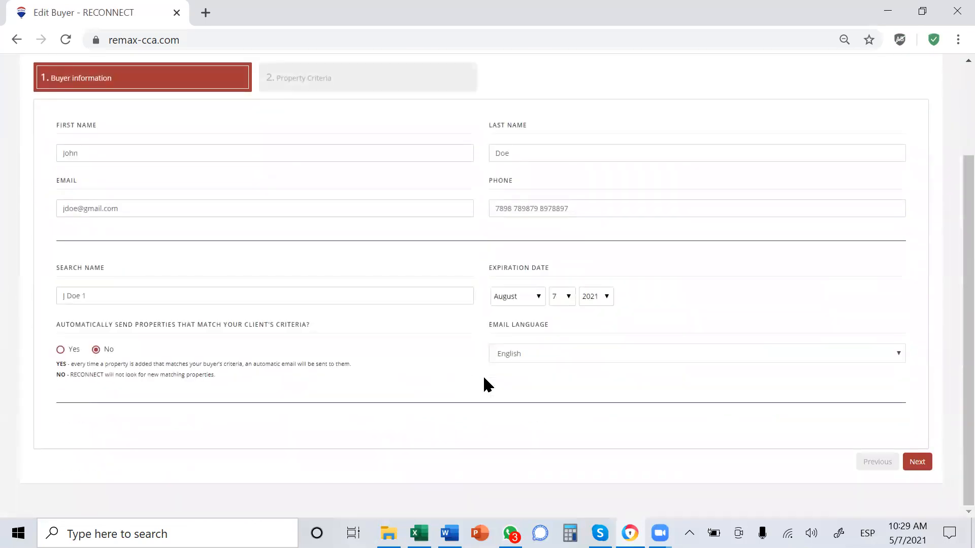
{"action": "scroll", "coordinate": [485, 384], "scroll_direction": "up", "scroll_amount": 3}
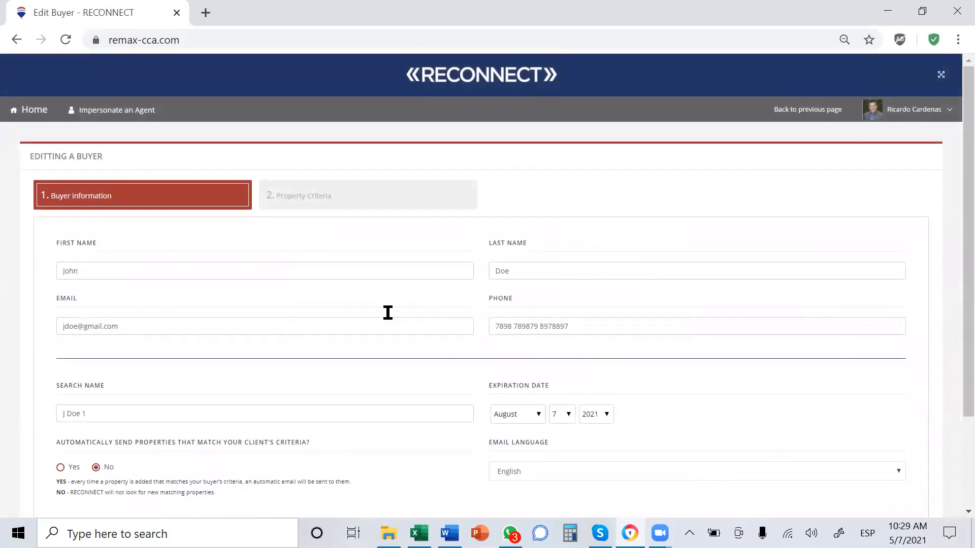
{"action": "left_click", "coordinate": [16, 40]}
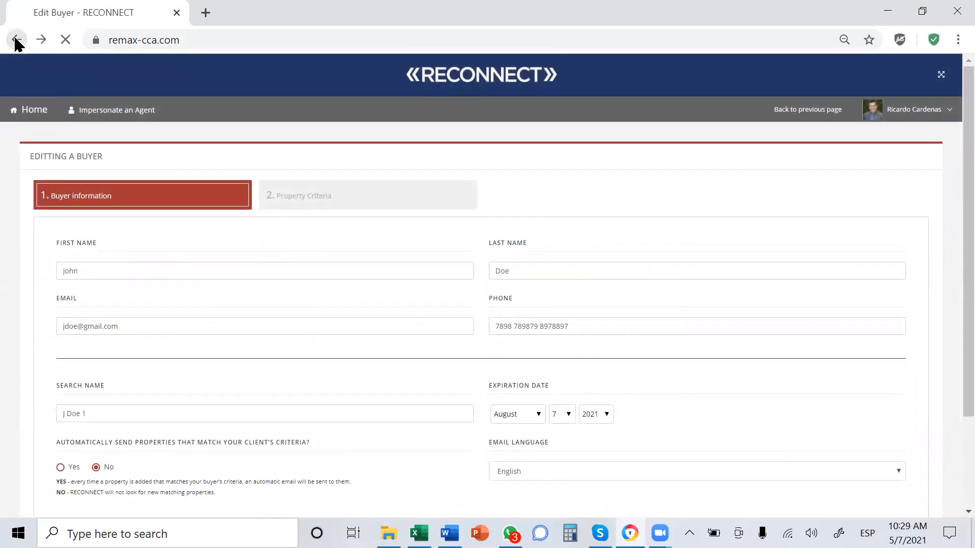